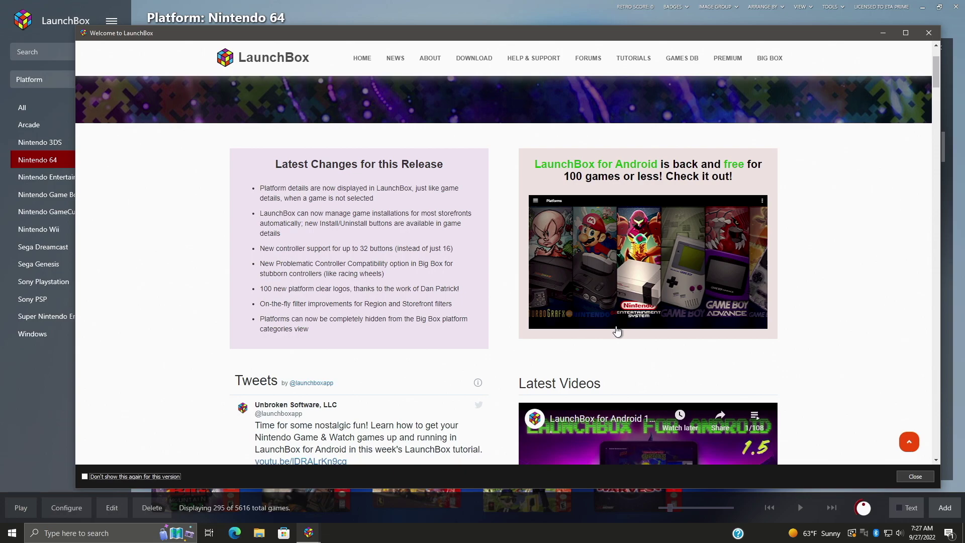
Dismiss the welcome window and show the Game Details pane beside the Nintendo 64 games.
{"action": "key", "text": "Escape"}
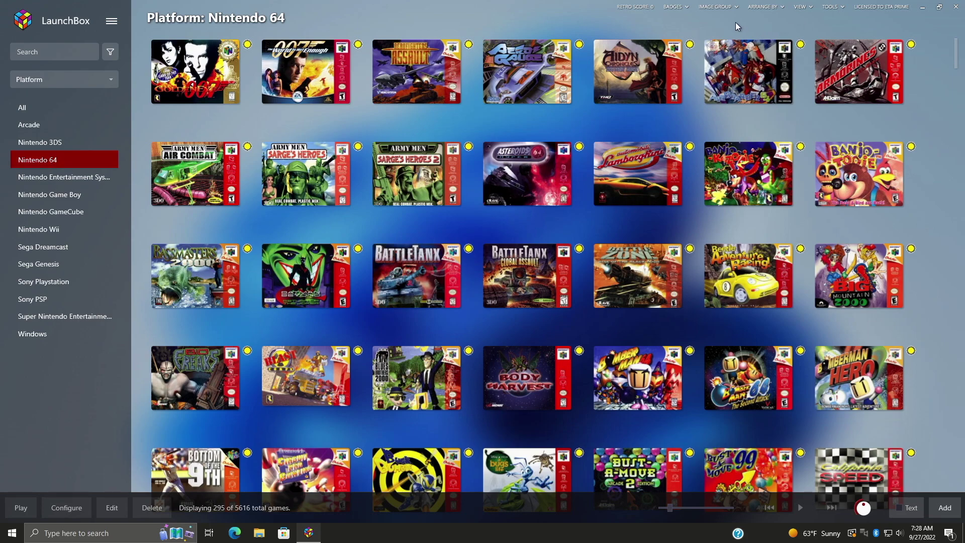
{"action": "left_click", "coordinate": [804, 9]}
{"action": "mouse_move", "coordinate": [840, 50]}
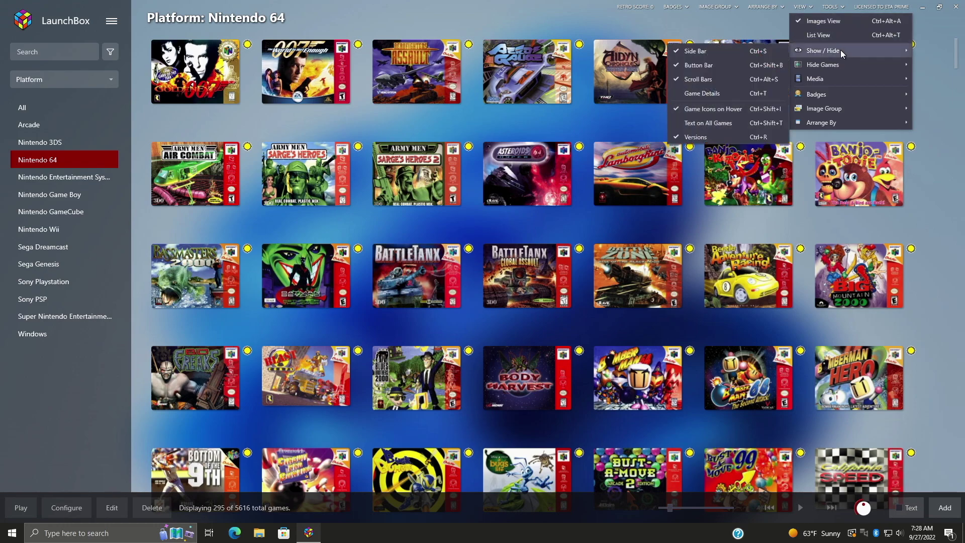
{"action": "left_click", "coordinate": [730, 93]}
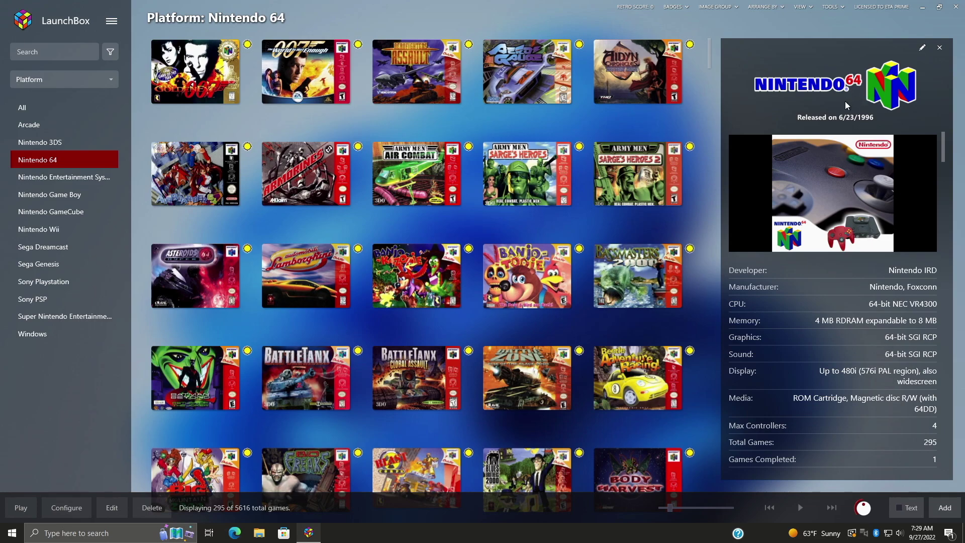
Examine the details of AeroGauge (USA) and of the Nintendo Game Boy platform.
{"action": "mouse_move", "coordinate": [455, 186]}
{"action": "left_click", "coordinate": [526, 83]}
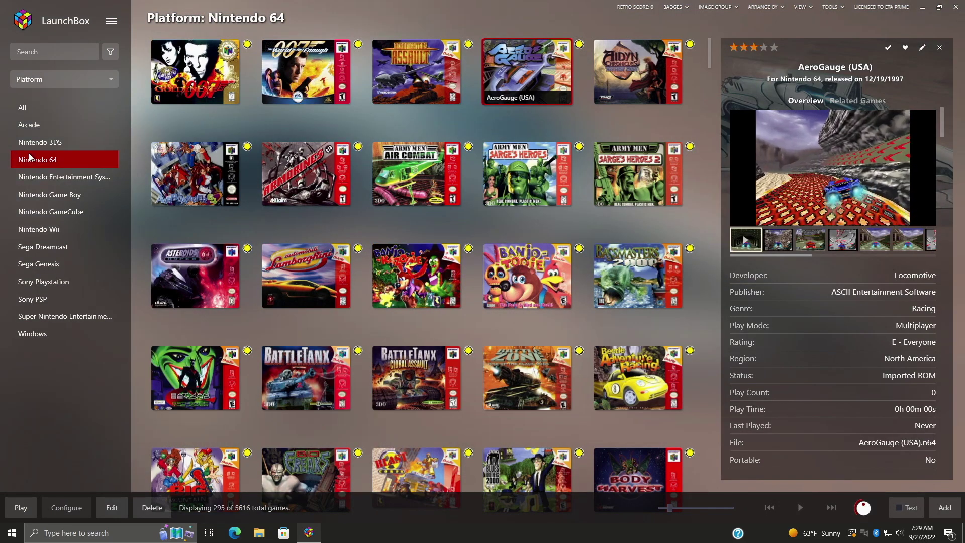
{"action": "left_click", "coordinate": [59, 195]}
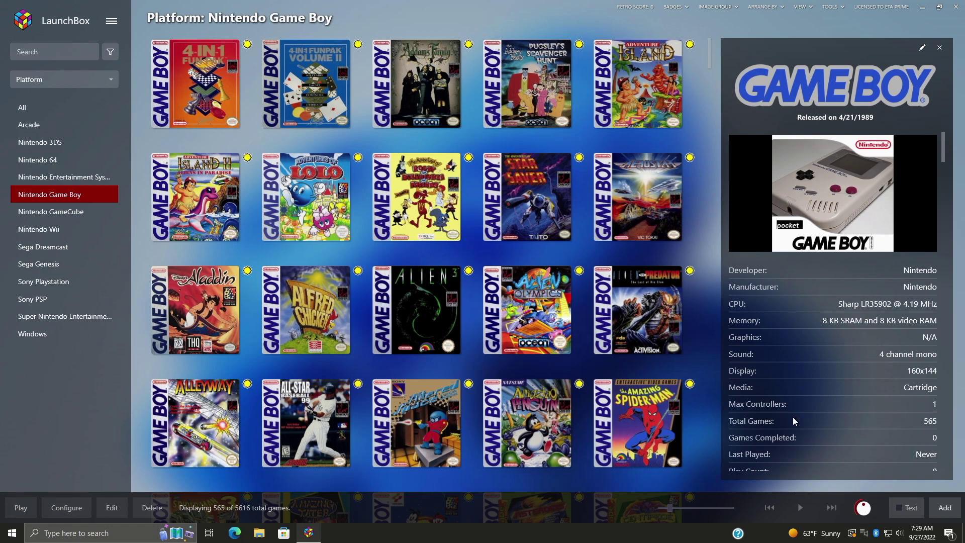
{"action": "scroll", "coordinate": [792, 405], "scroll_direction": "down", "scroll_amount": 1}
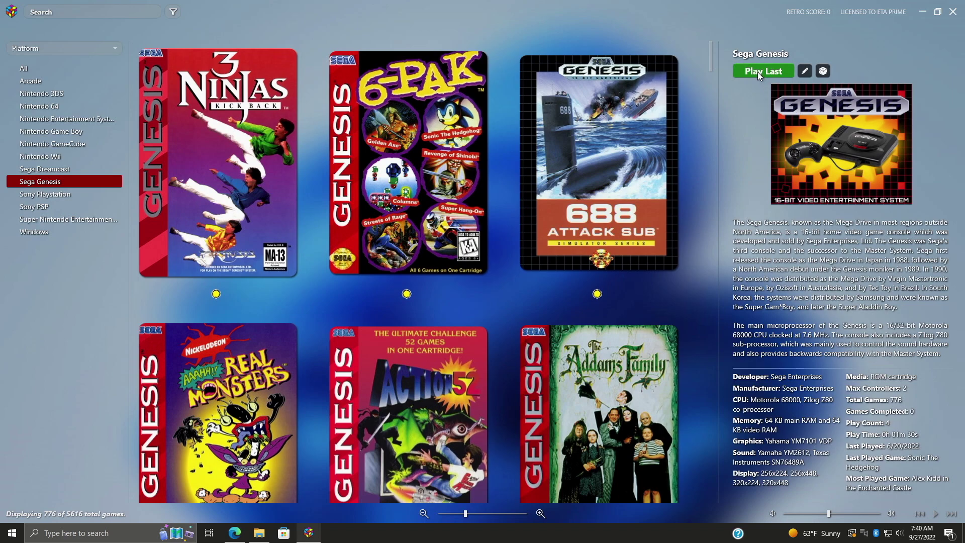
Examine the Sega Genesis platform details and open the Nintendo 64 and Super Nintendo Entertainment System platforms.
{"action": "mouse_move", "coordinate": [758, 71]}
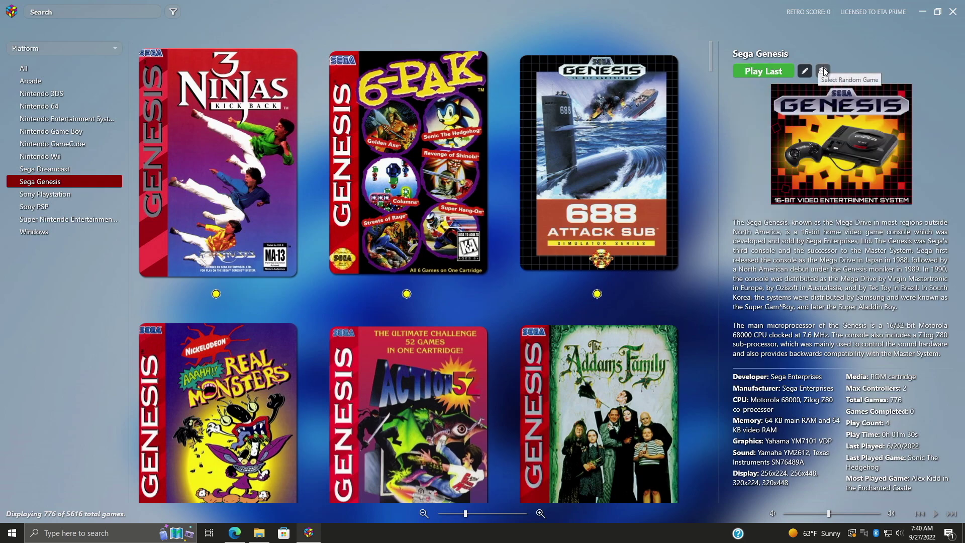
{"action": "left_click", "coordinate": [51, 106]}
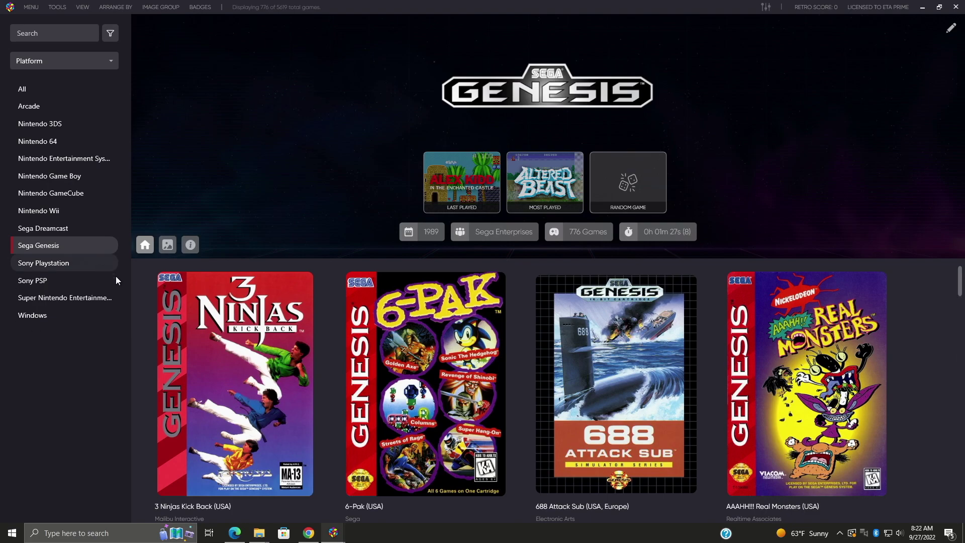
{"action": "left_click", "coordinate": [75, 298]}
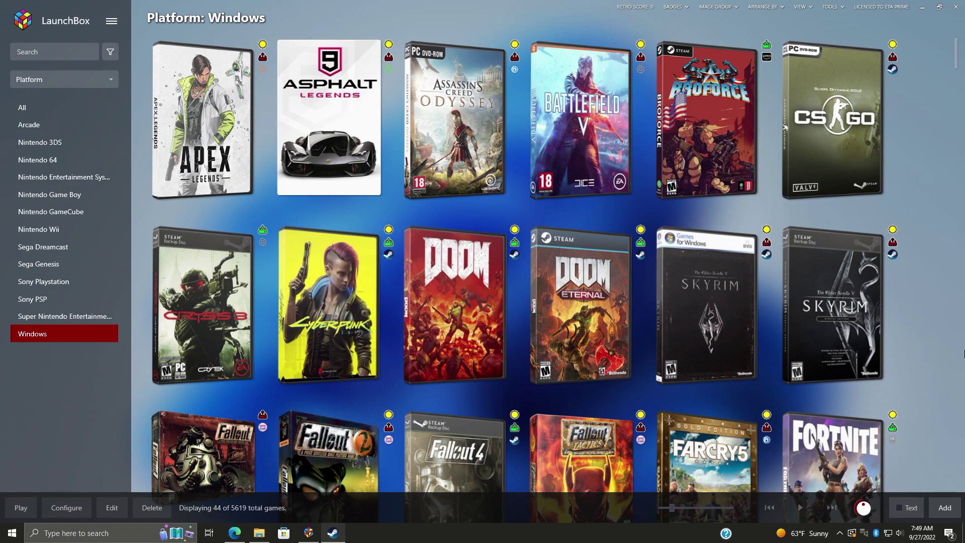
Review the storefronts and other sources available for importing games, without starting an import.
{"action": "left_click", "coordinate": [833, 11]}
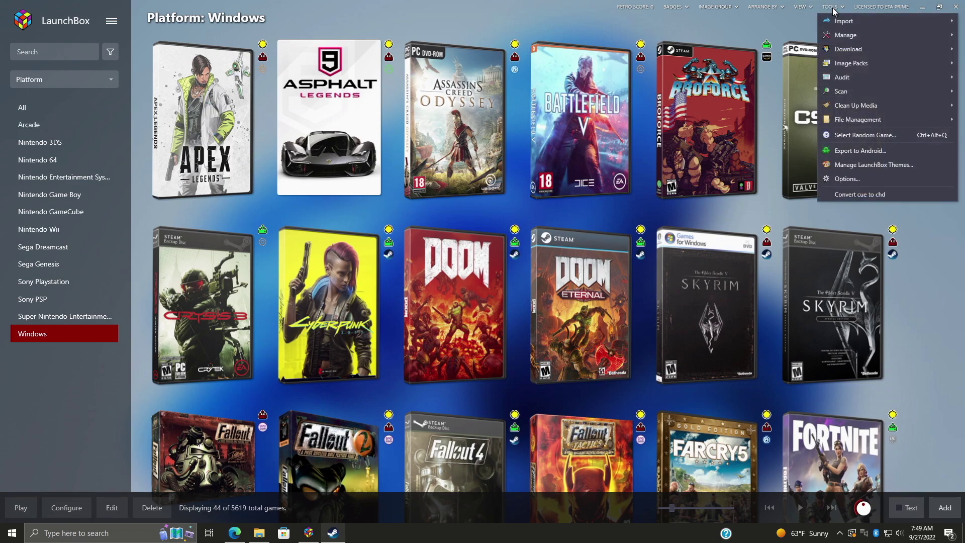
{"action": "mouse_move", "coordinate": [849, 24]}
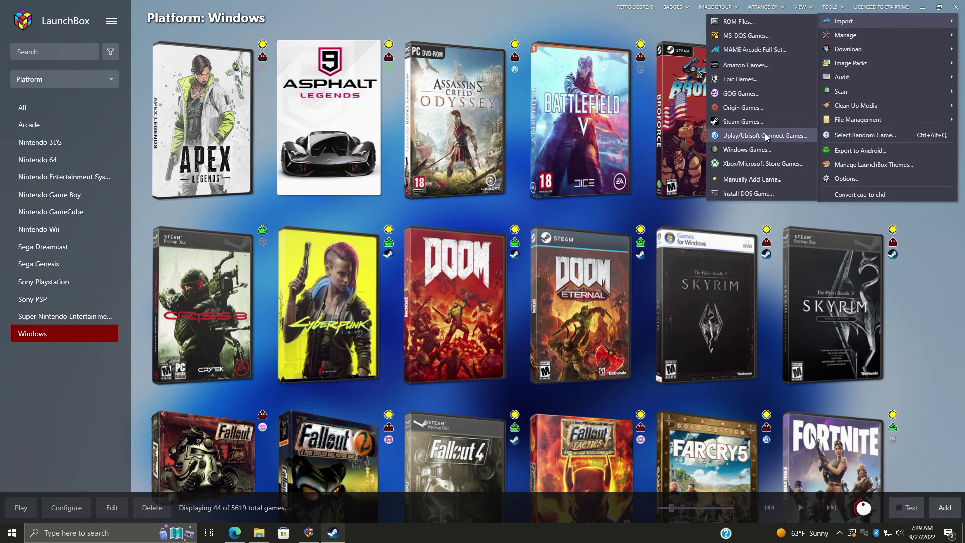
{"action": "left_click", "coordinate": [947, 258]}
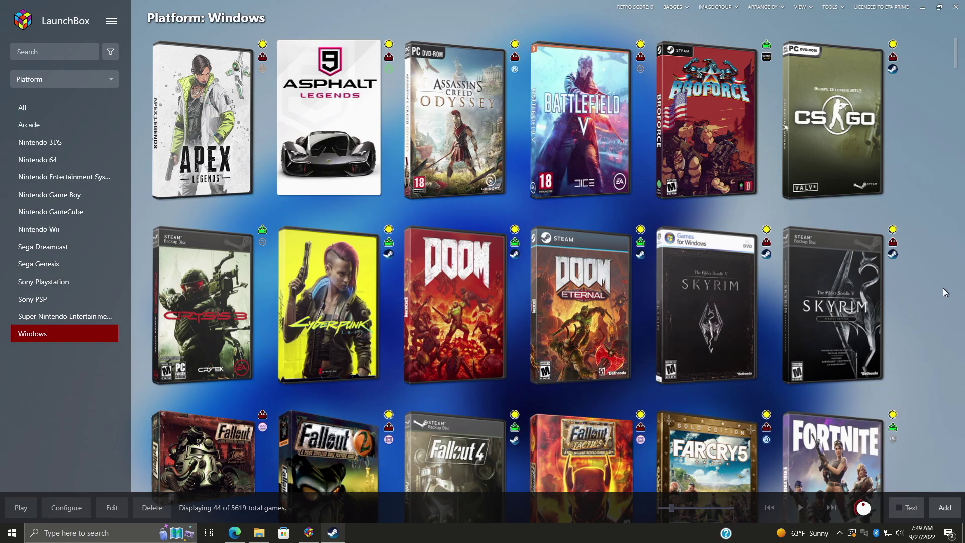
Install Teenage Mutant Ninja Turtles: Shredder's Revenge from the Windows games into the proposed Steam location, with desktop and start menu shortcuts.
{"action": "scroll", "coordinate": [944, 283], "scroll_direction": "down", "scroll_amount": 8}
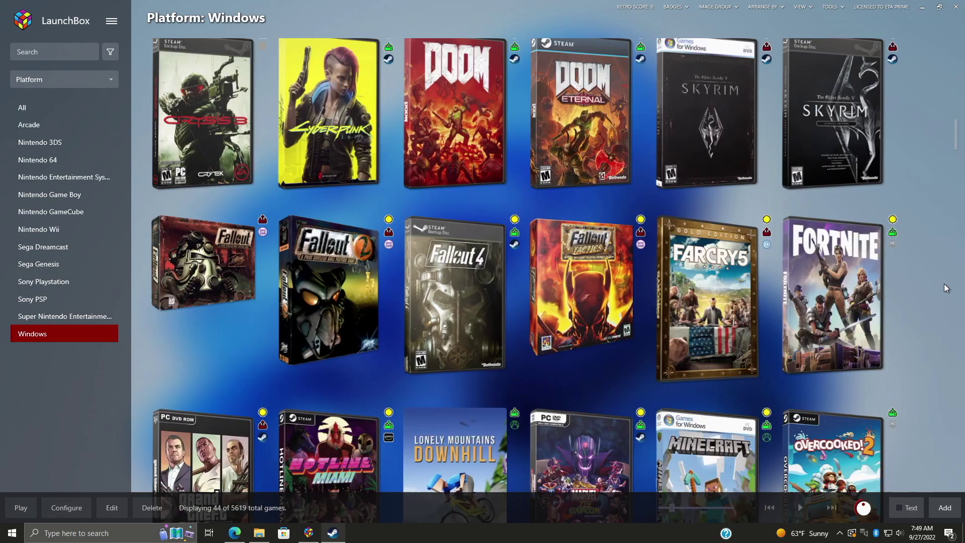
{"action": "scroll", "coordinate": [944, 279], "scroll_direction": "down", "scroll_amount": 4}
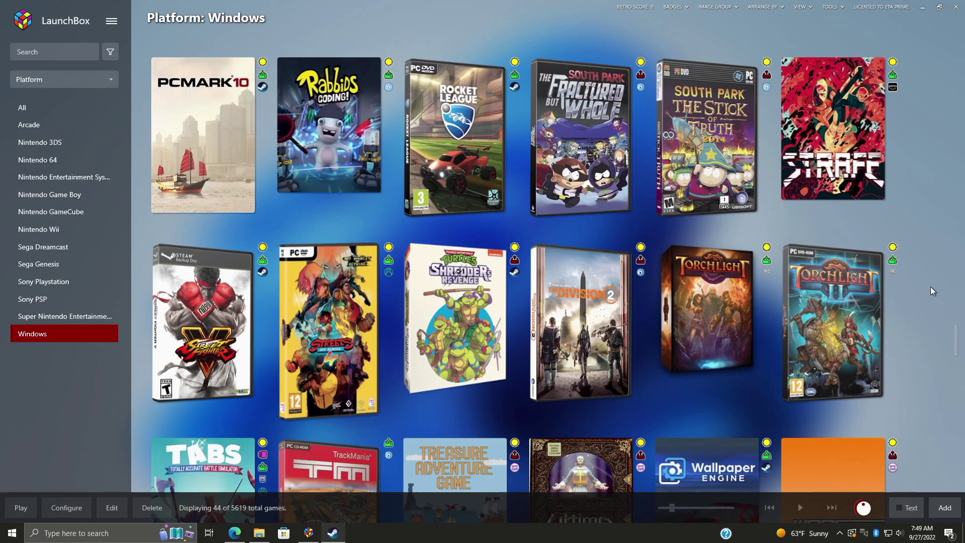
{"action": "right_click", "coordinate": [445, 290]}
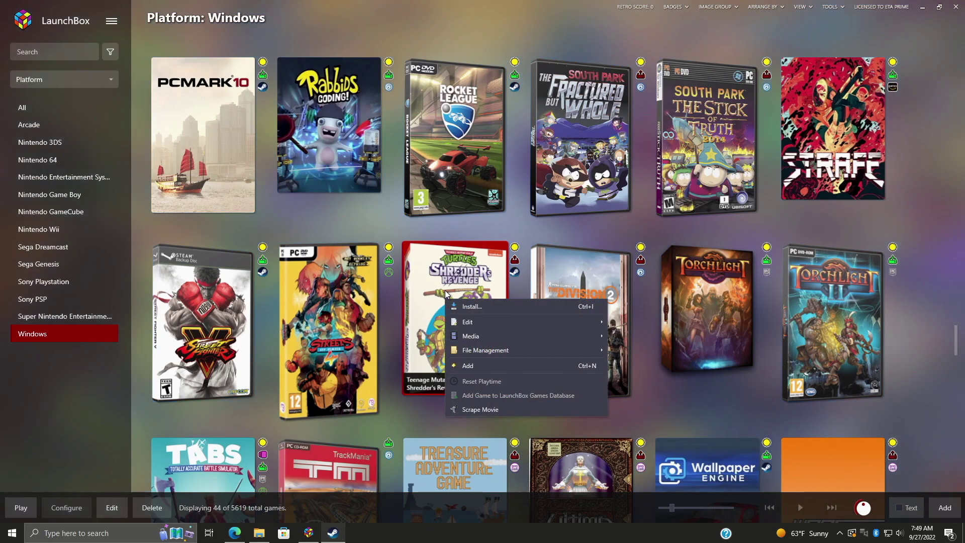
{"action": "left_click", "coordinate": [469, 307]}
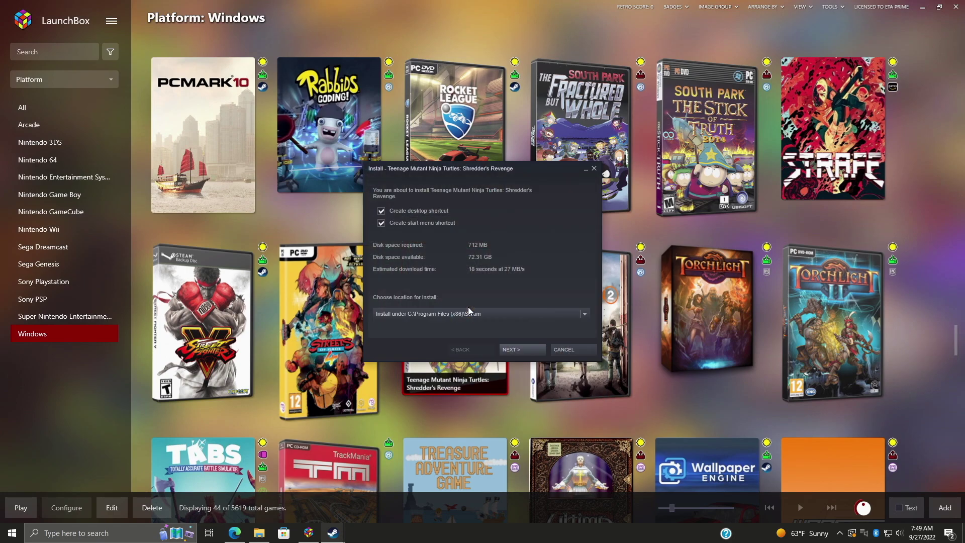
{"action": "left_click", "coordinate": [520, 347]}
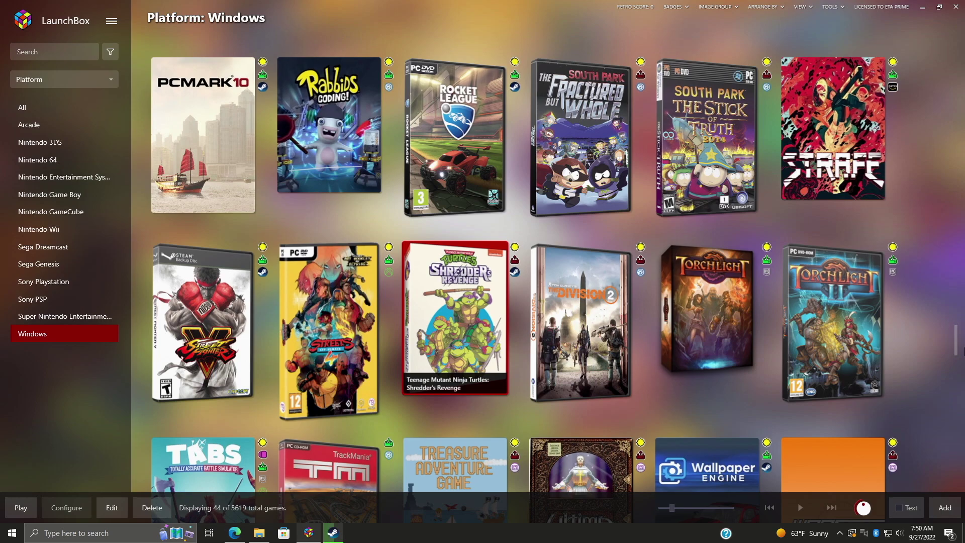
Launch Teenage Mutant Ninja Turtles: Shredder's Revenge and move the character in the game.
{"action": "right_click", "coordinate": [453, 321]}
{"action": "left_click", "coordinate": [457, 327]}
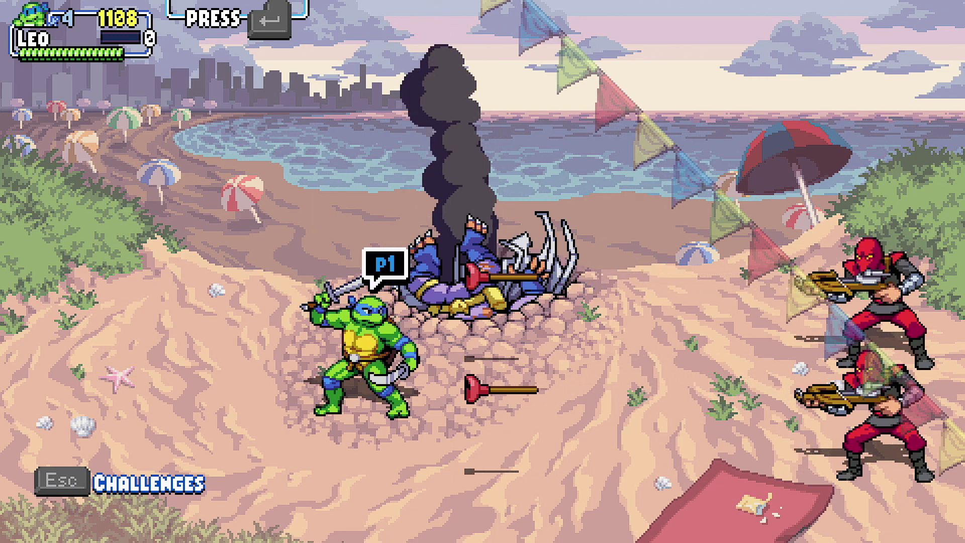
{"action": "key", "text": "Left"}
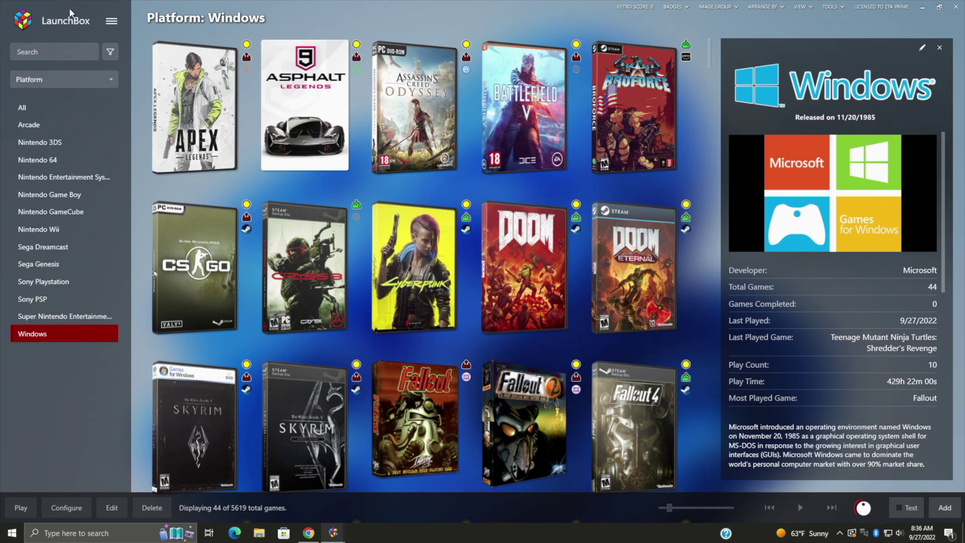
Filter the Windows games by the Steam and GOG storefronts and clear the filters again.
{"action": "left_click", "coordinate": [110, 51]}
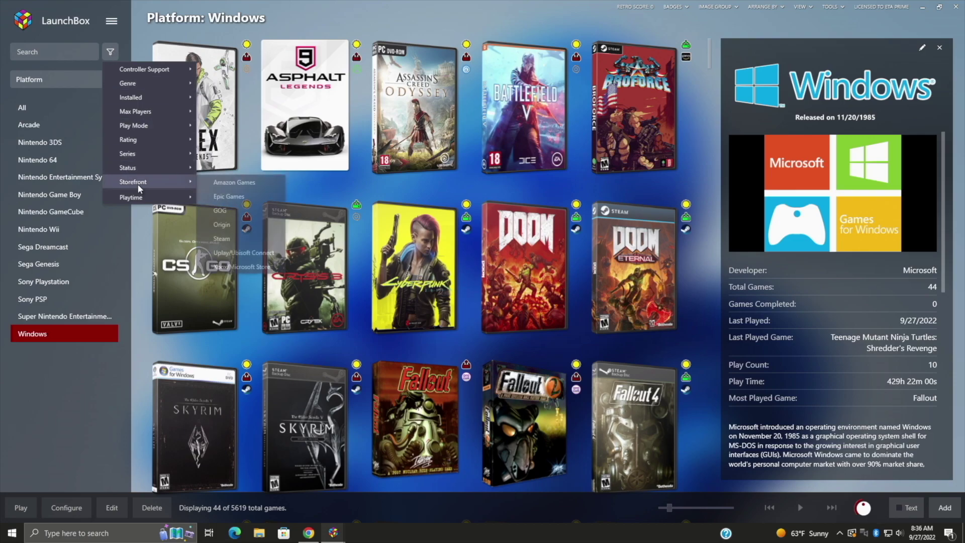
{"action": "left_click", "coordinate": [234, 240]}
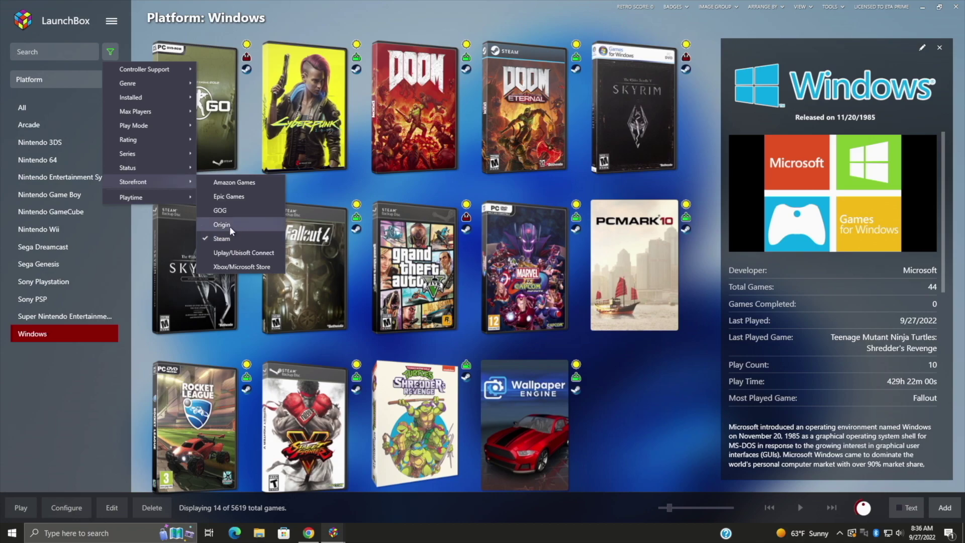
{"action": "left_click", "coordinate": [231, 212]}
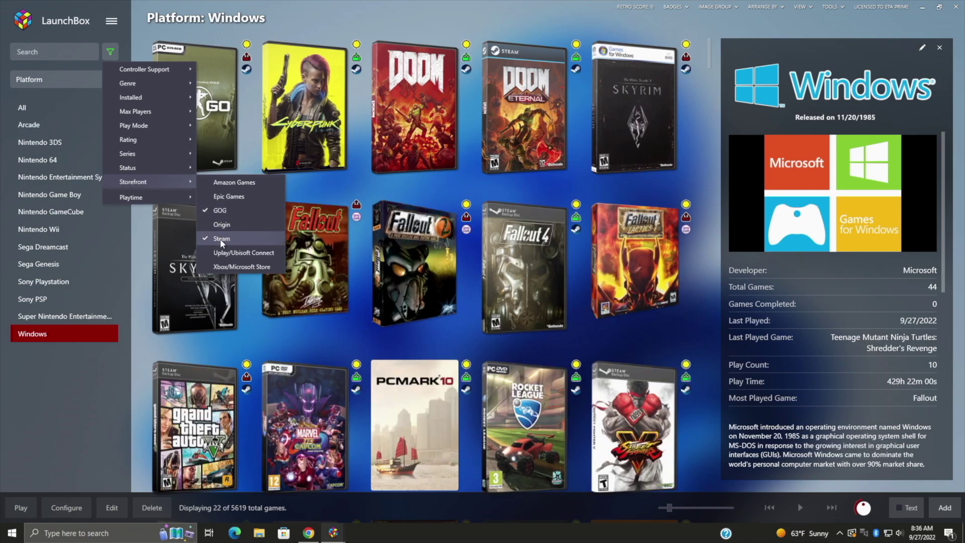
{"action": "left_click", "coordinate": [228, 238]}
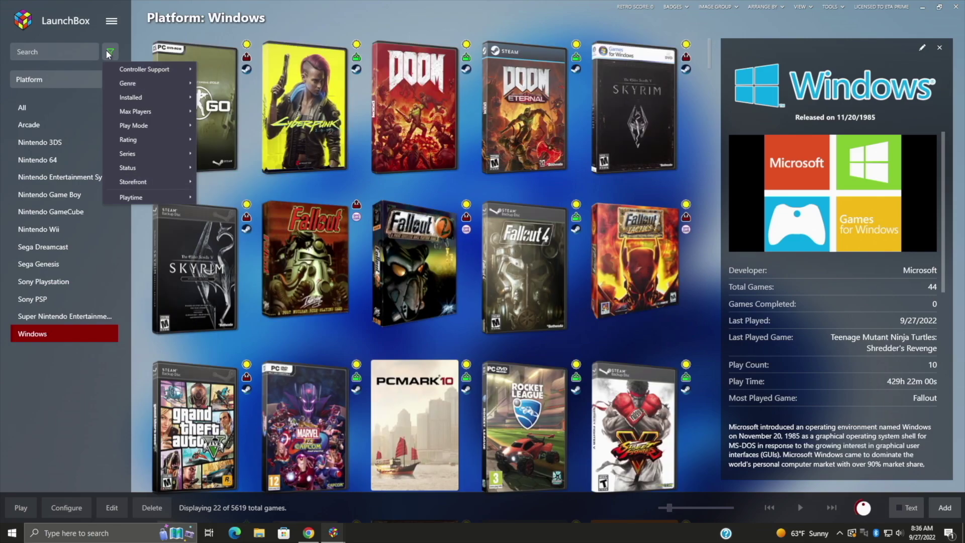
{"action": "left_click", "coordinate": [106, 51]}
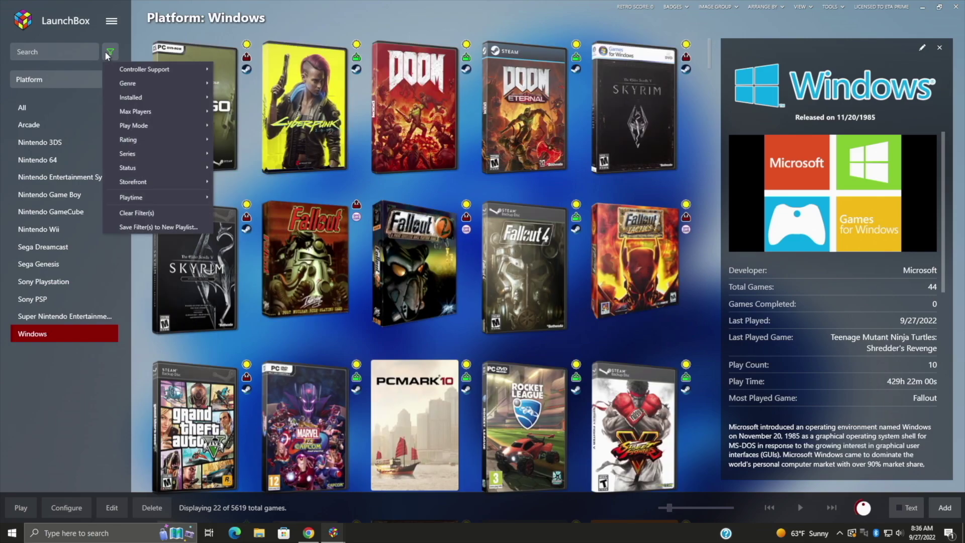
{"action": "left_click", "coordinate": [146, 212]}
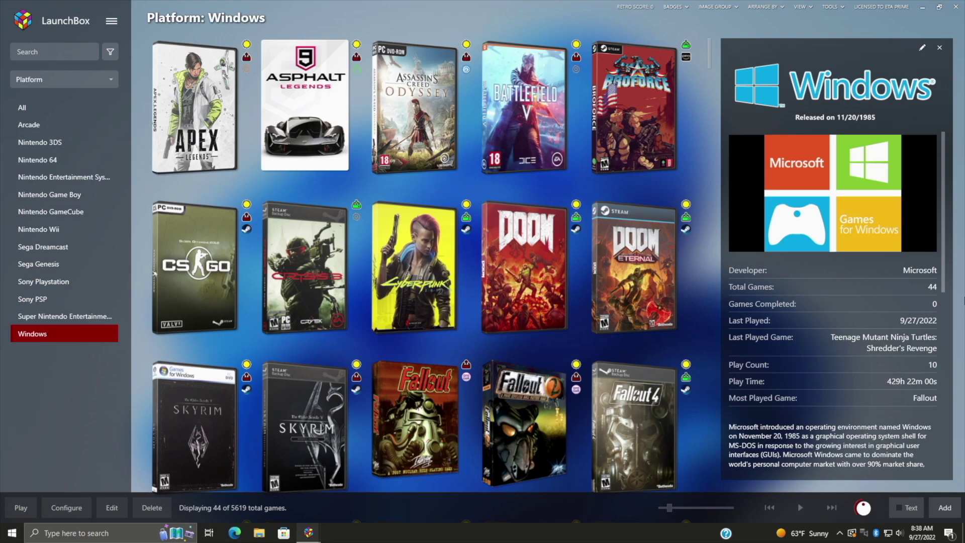
Group the sidebar by Platform Category, expand Consoles and show its games and details.
{"action": "left_click", "coordinate": [56, 75]}
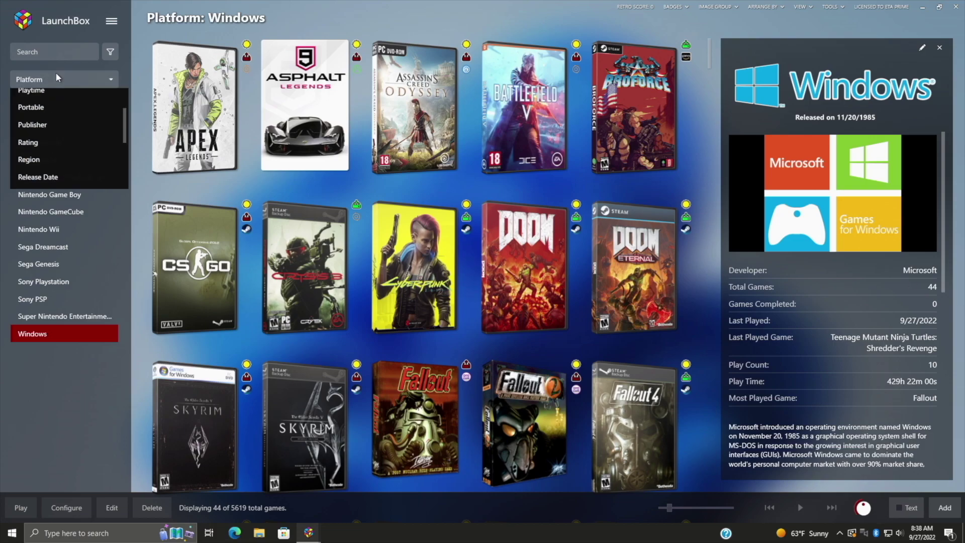
{"action": "left_click", "coordinate": [58, 119]}
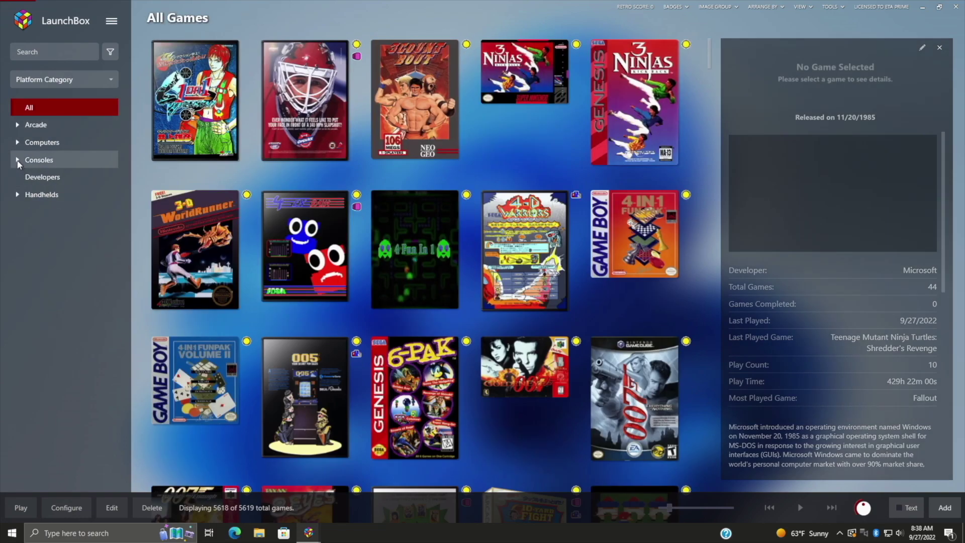
{"action": "left_click", "coordinate": [17, 161]}
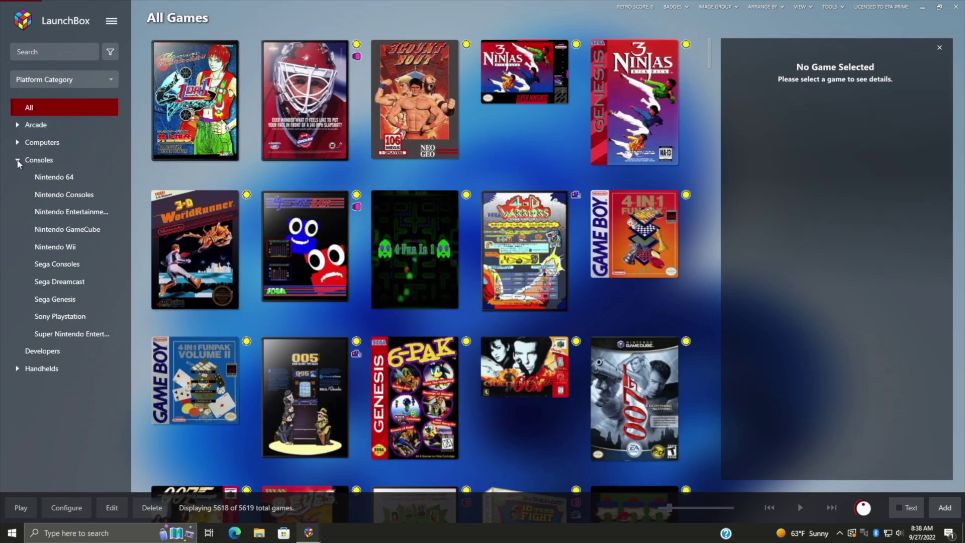
{"action": "left_click", "coordinate": [36, 160]}
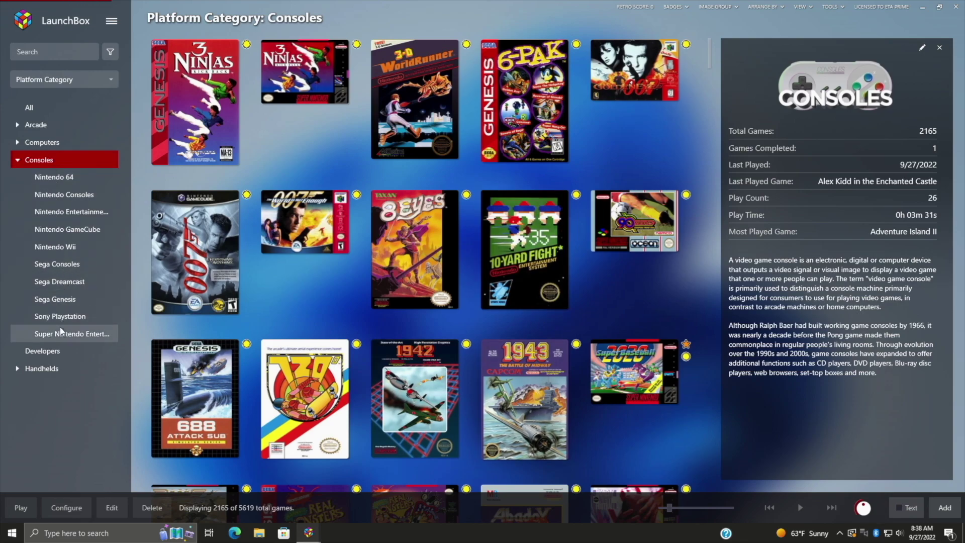
Remove the Consoles category from the Nintendo 64 platform's parents, save the platform and reopen the Consoles category.
{"action": "left_click", "coordinate": [62, 179]}
{"action": "right_click", "coordinate": [62, 185]}
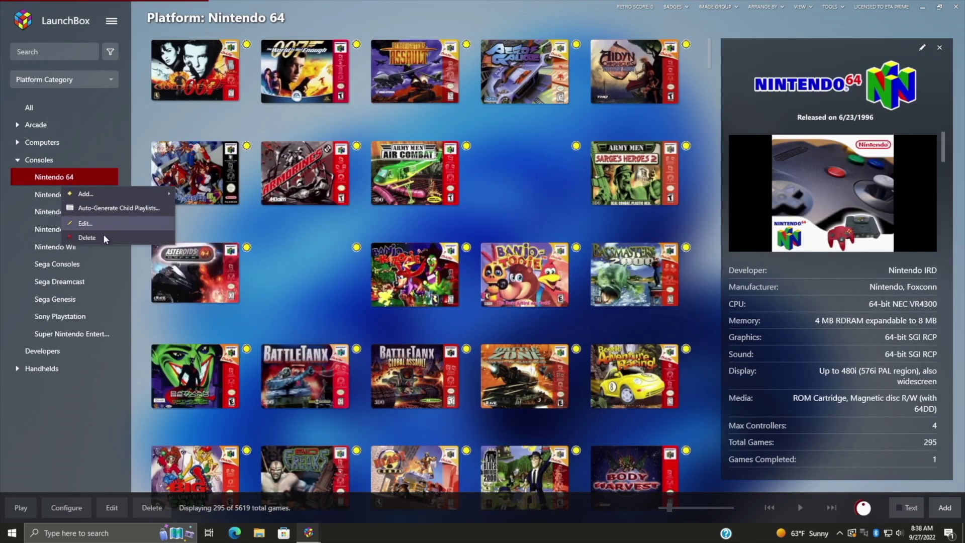
{"action": "left_click", "coordinate": [98, 223]}
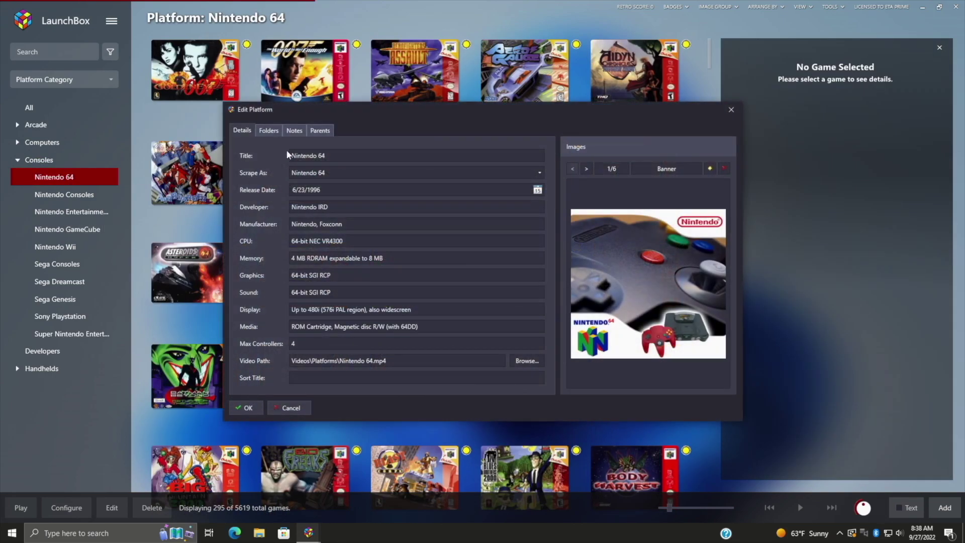
{"action": "left_click", "coordinate": [324, 130]}
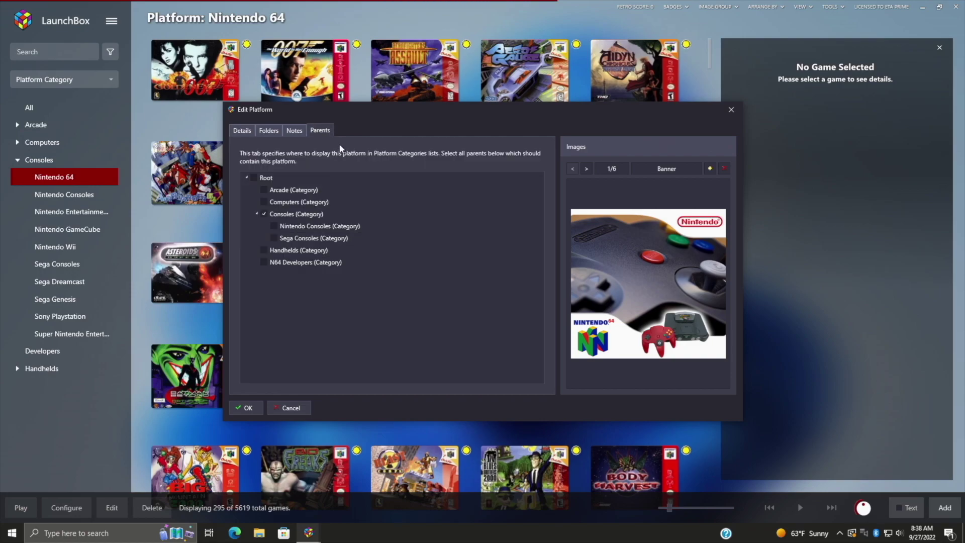
{"action": "left_click", "coordinate": [264, 215]}
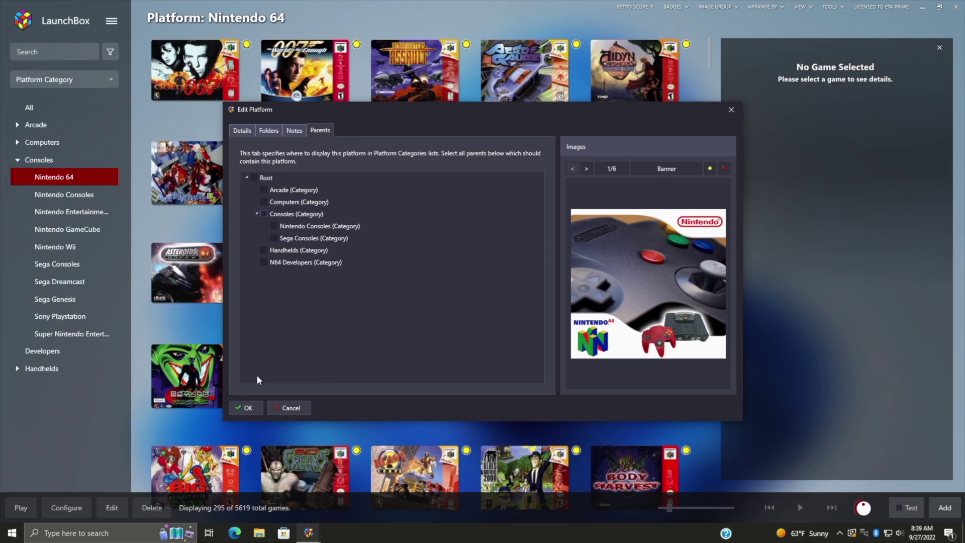
{"action": "left_click", "coordinate": [247, 409]}
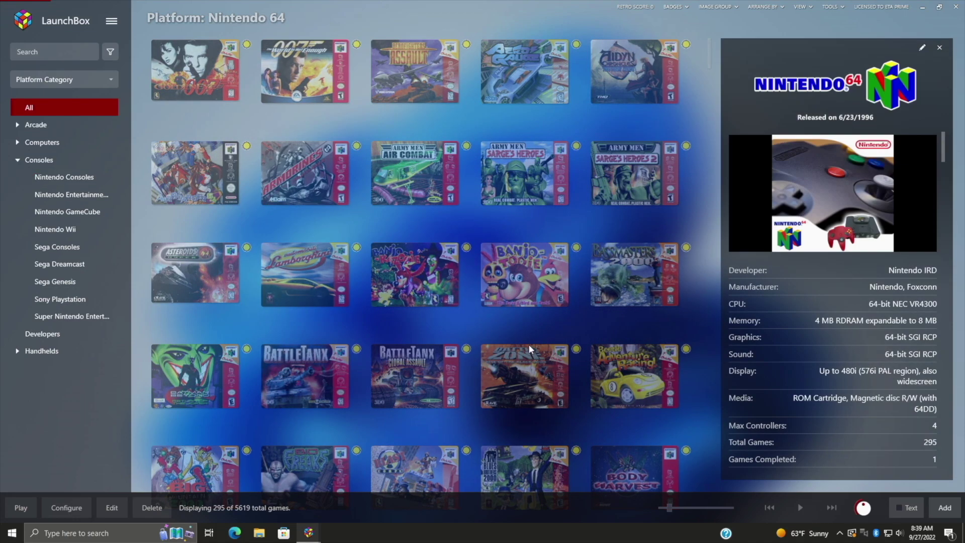
{"action": "left_click", "coordinate": [40, 160]}
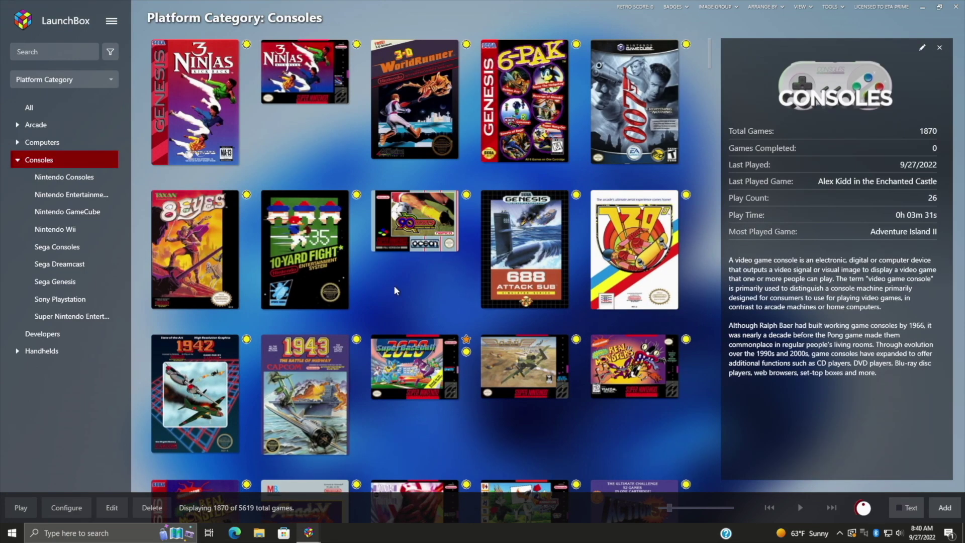
Browse the game covers in the Consoles platform category, going down through the titles beginning with A.
{"action": "scroll", "coordinate": [394, 289], "scroll_direction": "down", "scroll_amount": 10}
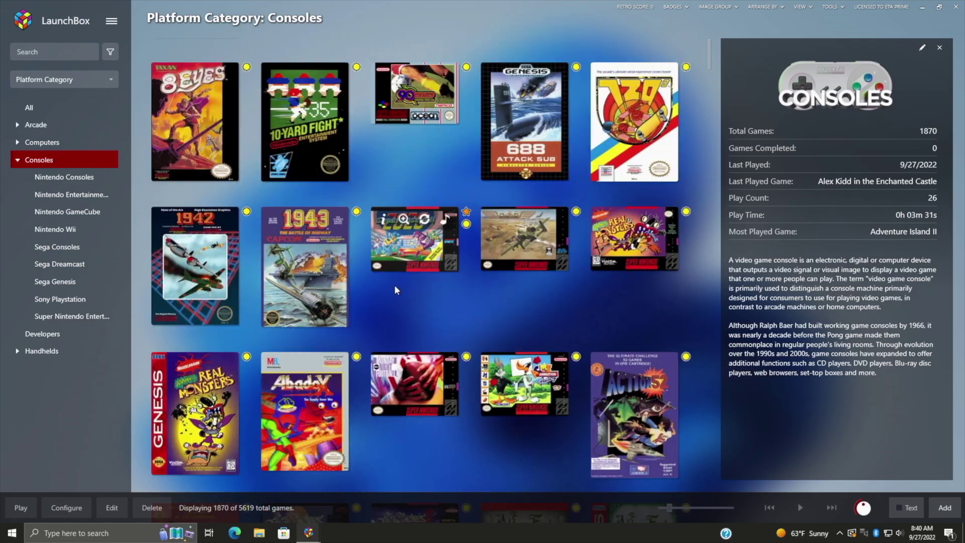
{"action": "scroll", "coordinate": [397, 291], "scroll_direction": "down", "scroll_amount": 10}
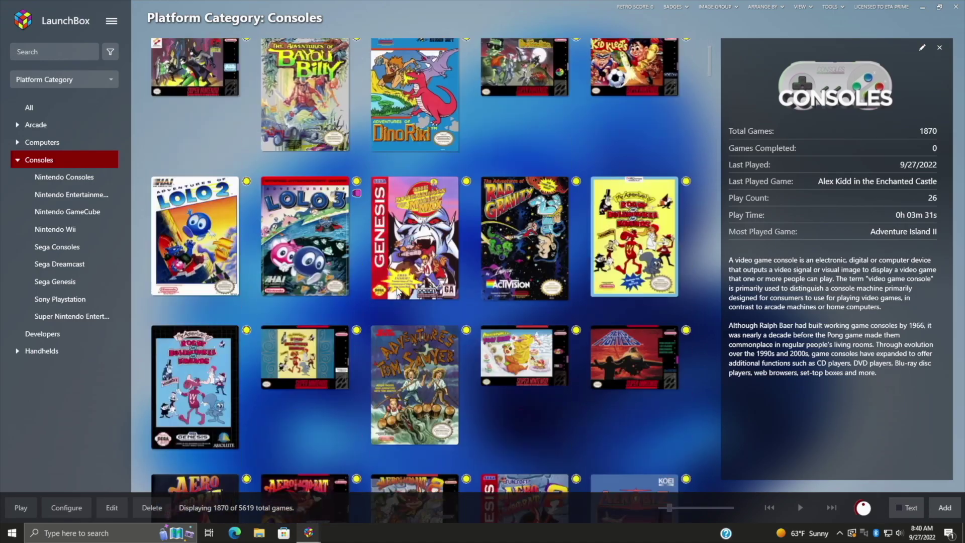
{"action": "scroll", "coordinate": [397, 291], "scroll_direction": "down", "scroll_amount": 10}
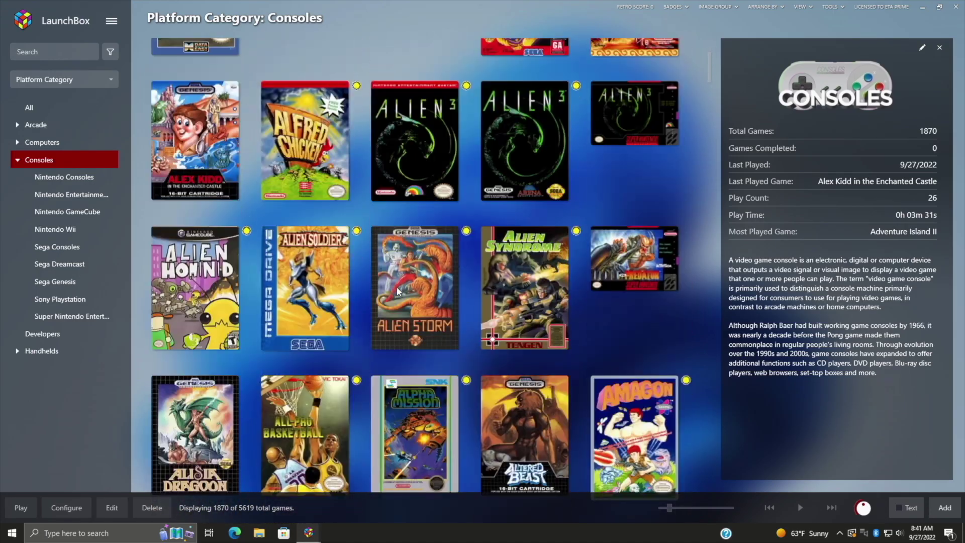
{"action": "scroll", "coordinate": [396, 286], "scroll_direction": "down", "scroll_amount": 10}
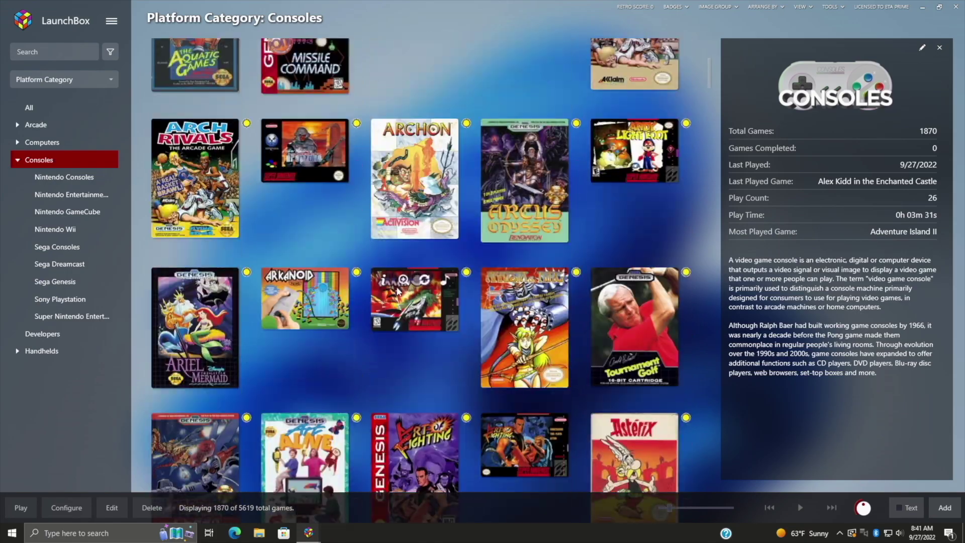
{"action": "scroll", "coordinate": [401, 294], "scroll_direction": "down", "scroll_amount": 8}
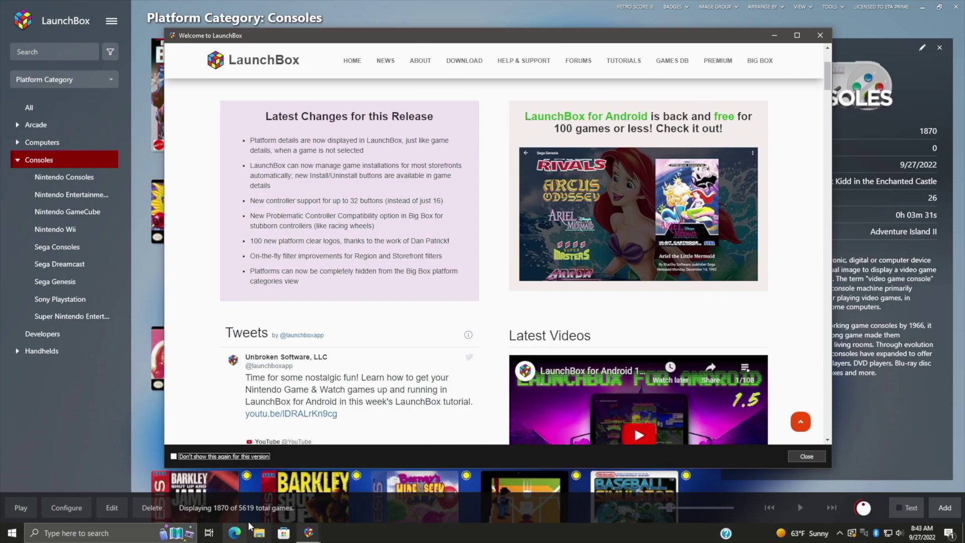
Look through the redrawn Platform Logos images in the photo viewer, from the Japanese set through Pixels and Sega Genesis to Sega Saturn.
{"action": "left_click", "coordinate": [341, 246]}
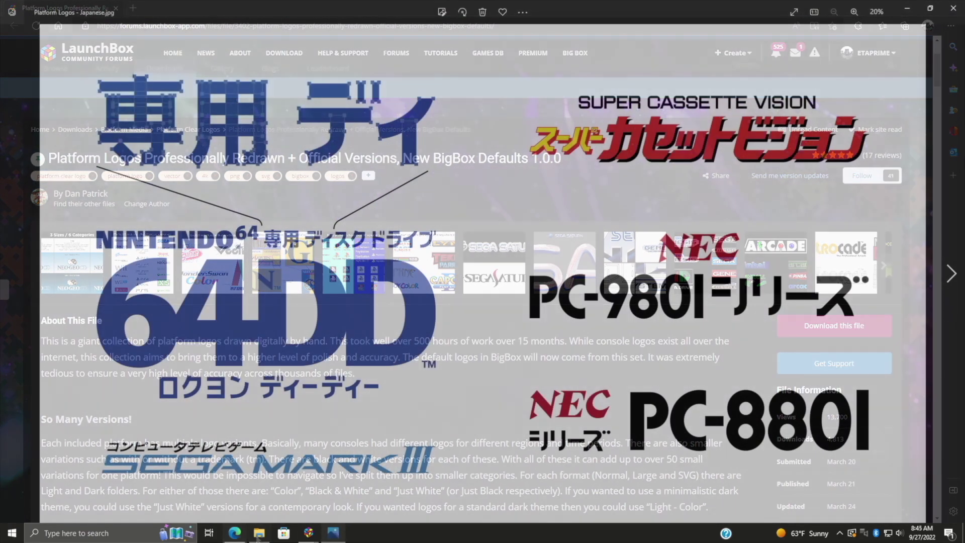
{"action": "key", "text": "Right"}
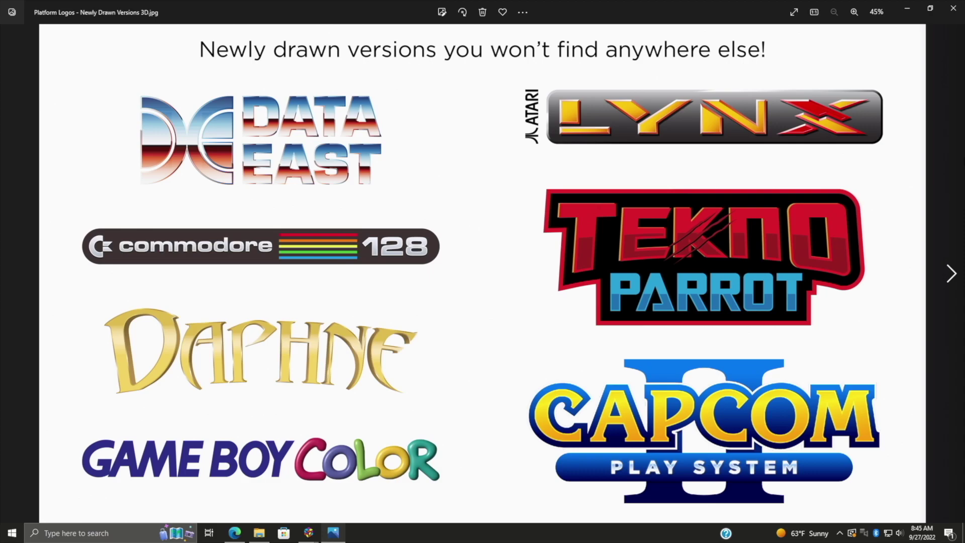
{"action": "key", "text": "Right"}
{"action": "key", "text": "Right"}
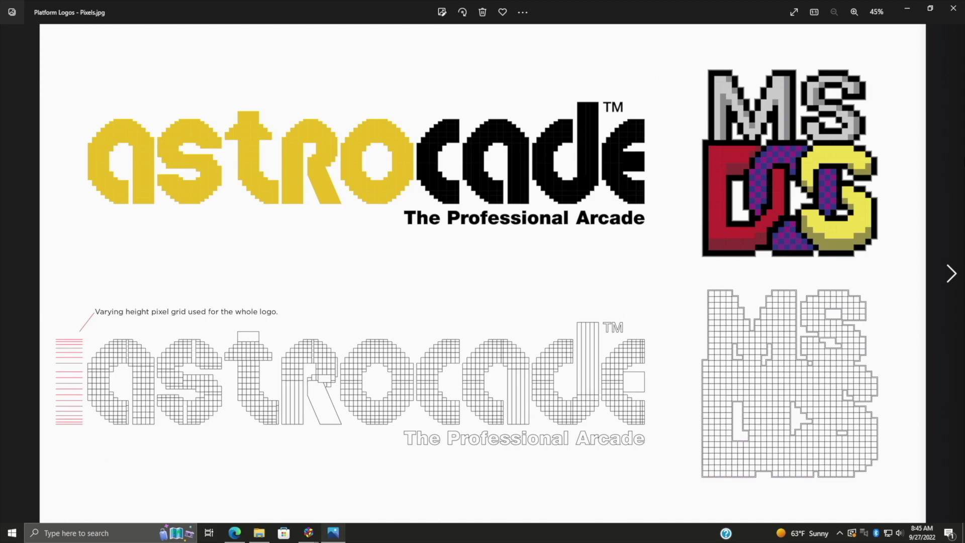
{"action": "key", "text": "Right"}
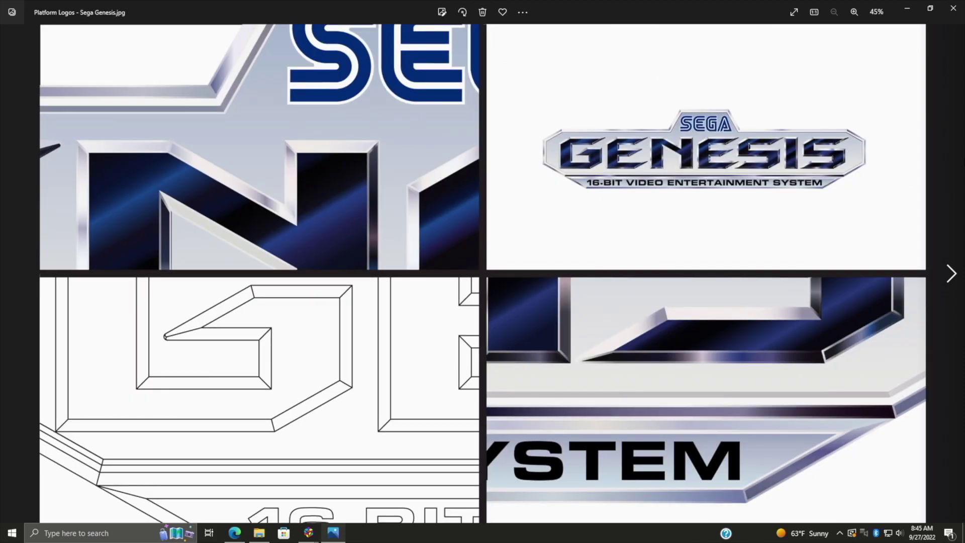
{"action": "key", "text": "Right"}
{"action": "key", "text": "Right"}
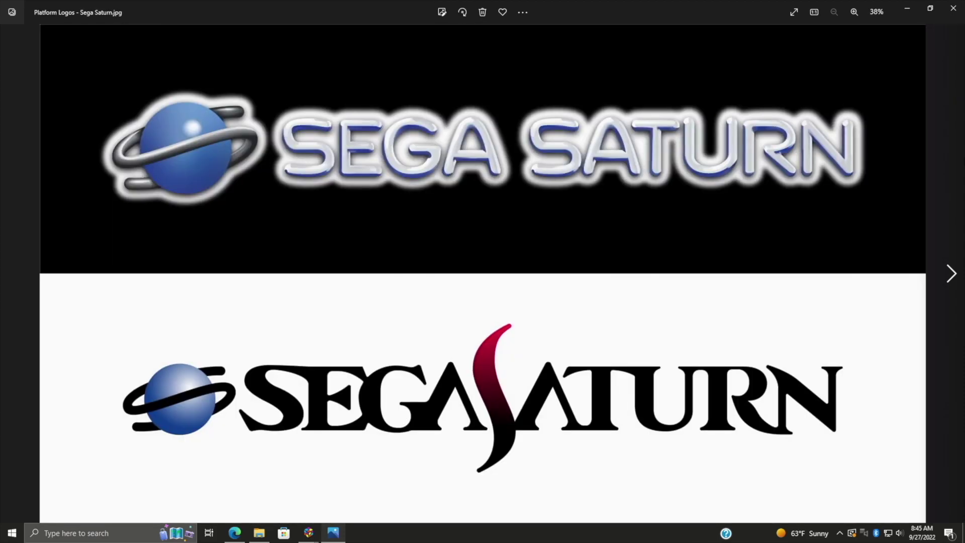